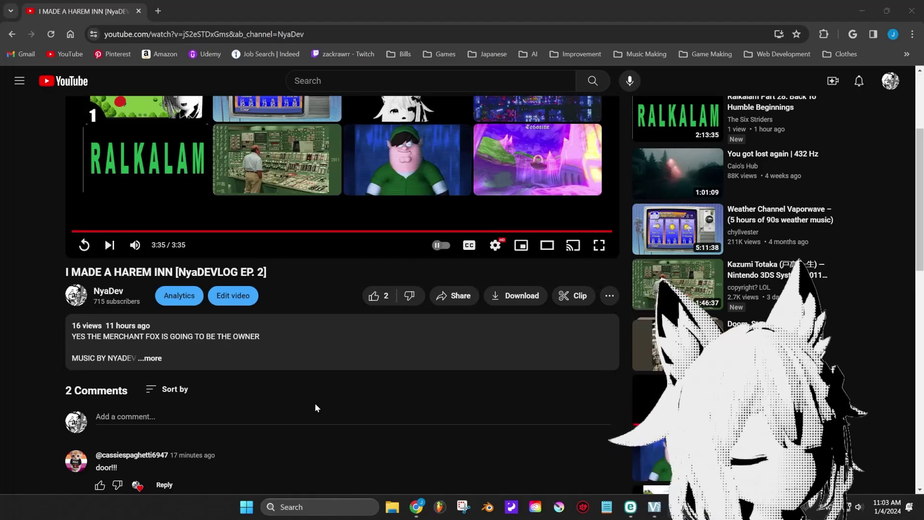
Step: Reposition the Hidden cat merchant theme folder window on the desktop and dismiss the expired-subscription pop-up
scroll(337, 392, "up", 3)
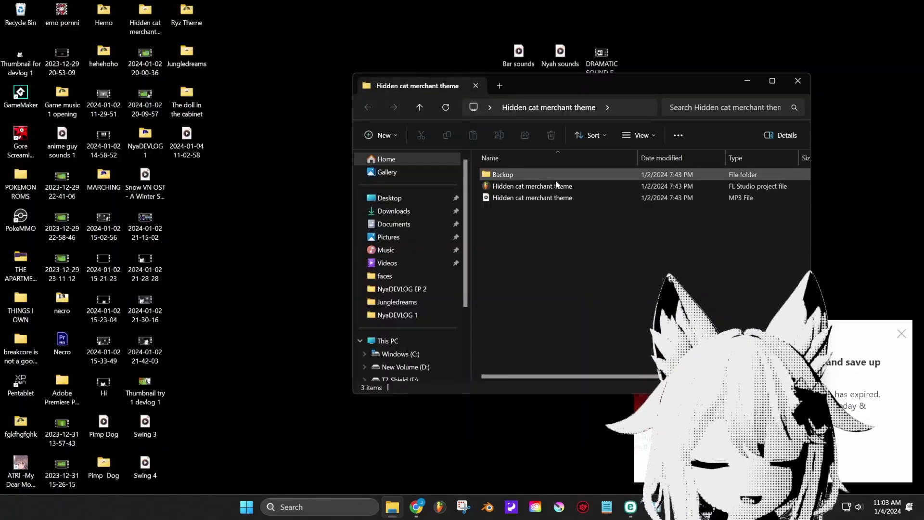
left_click_drag(612, 90, 538, 77)
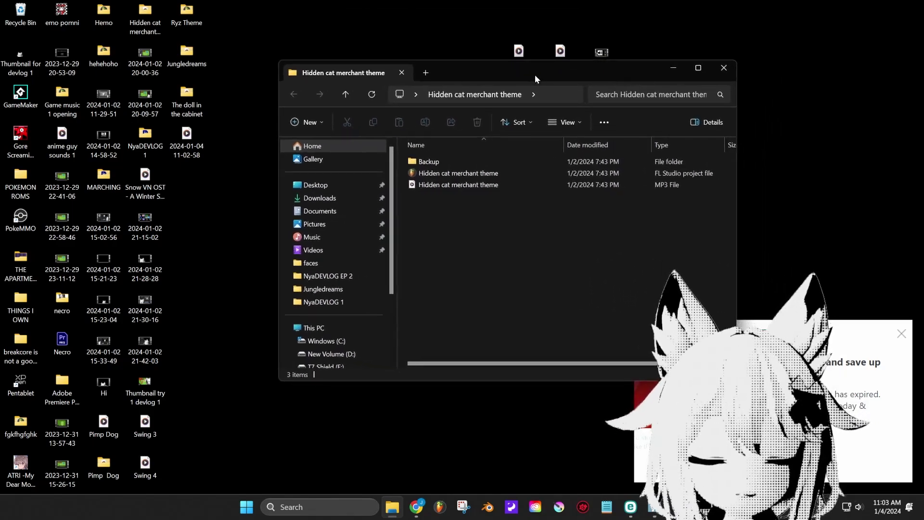
left_click(901, 333)
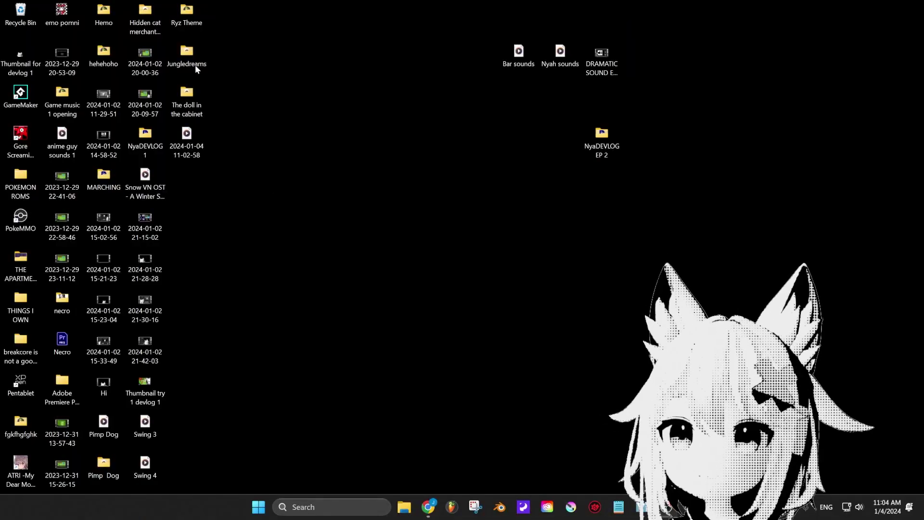
Step: Play the Jungledreams MP3 and The doll in the cabinet MP3 from their desktop folders
left_click_drag(230, 110, 185, 49)
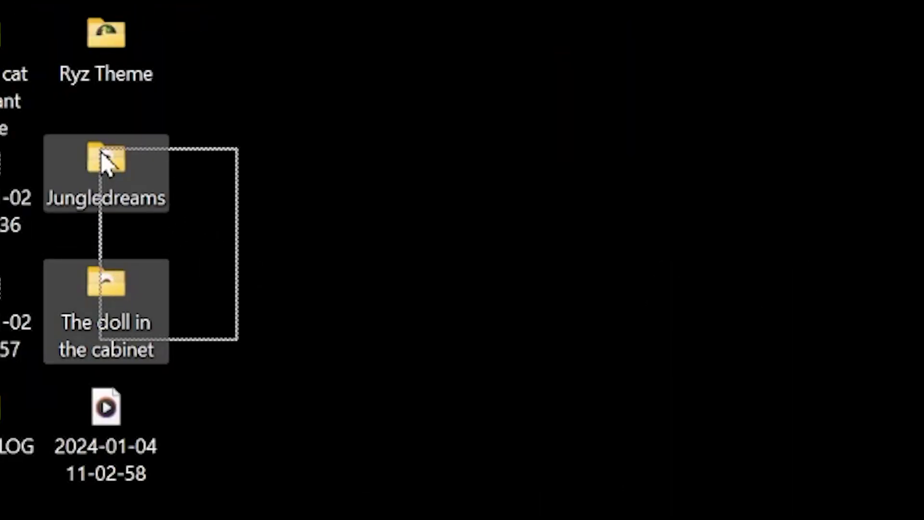
double_click(106, 161)
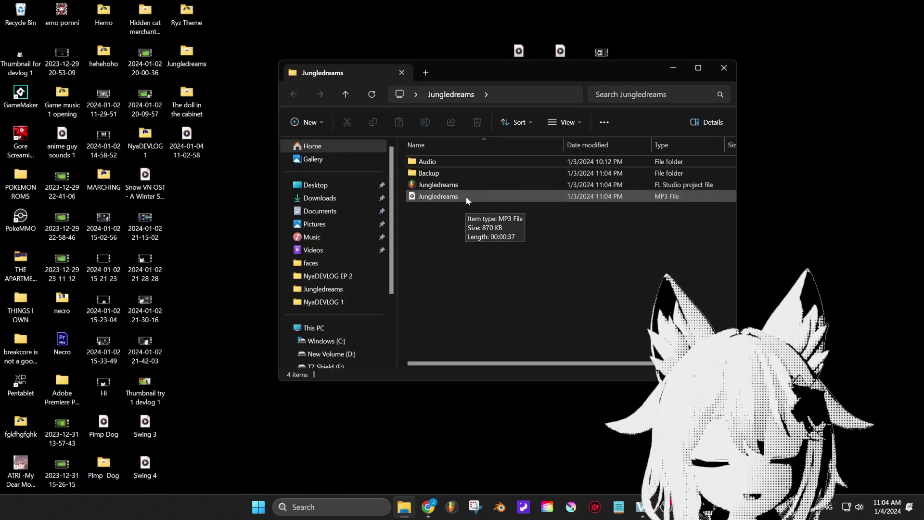
double_click(466, 196)
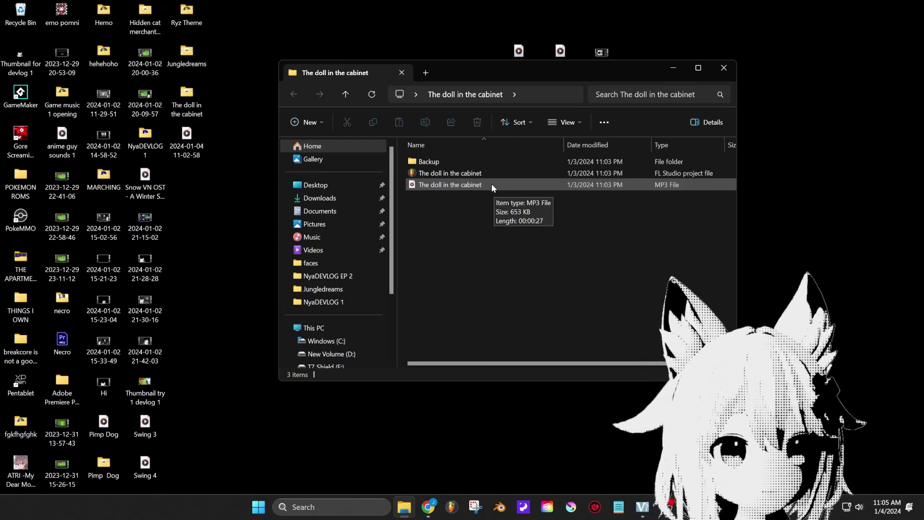
double_click(492, 184)
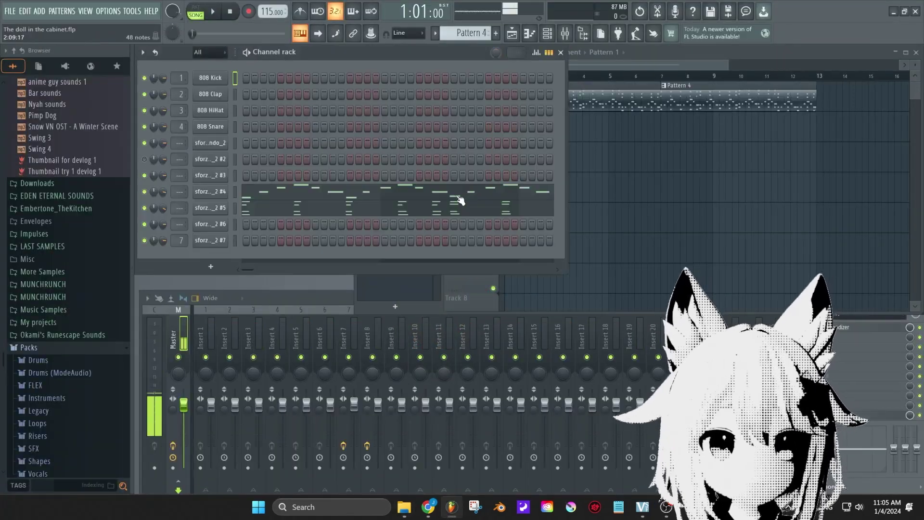
Step: Play back Pattern 1 of The doll in the cabinet project, stop it, and look through Patterns 7 and 8
left_click(438, 277)
left_click(407, 91)
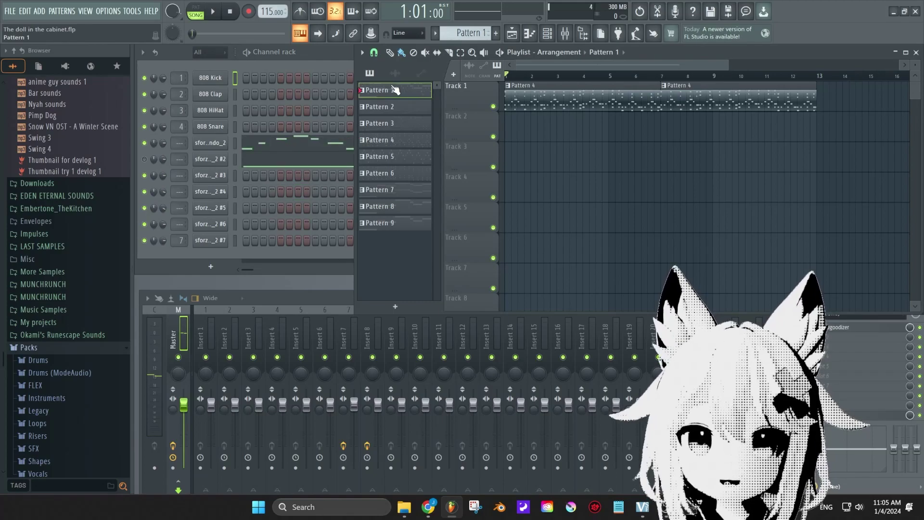
left_click(213, 12)
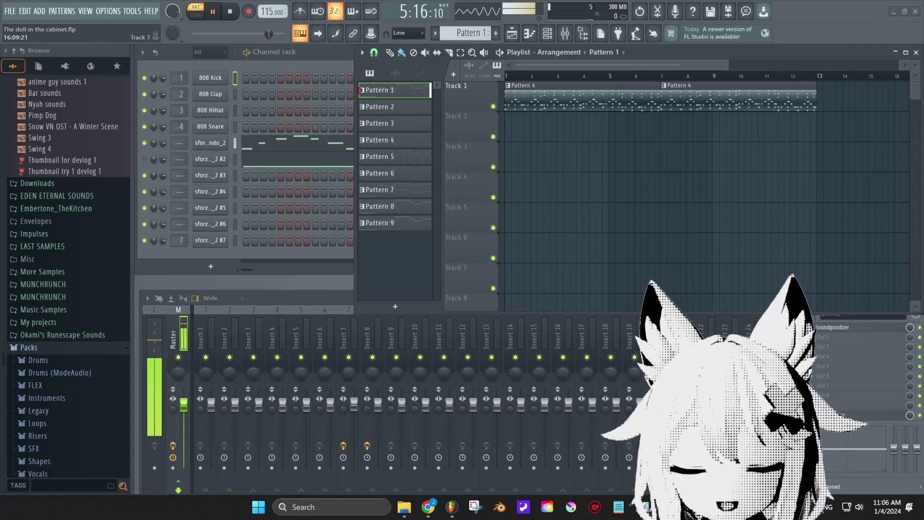
key("space")
left_click(402, 202)
left_click(402, 195)
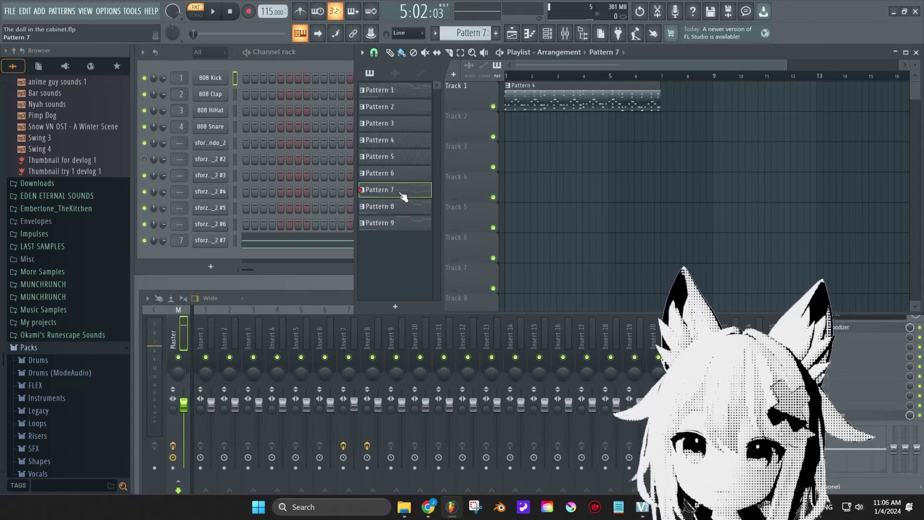
left_click(412, 206)
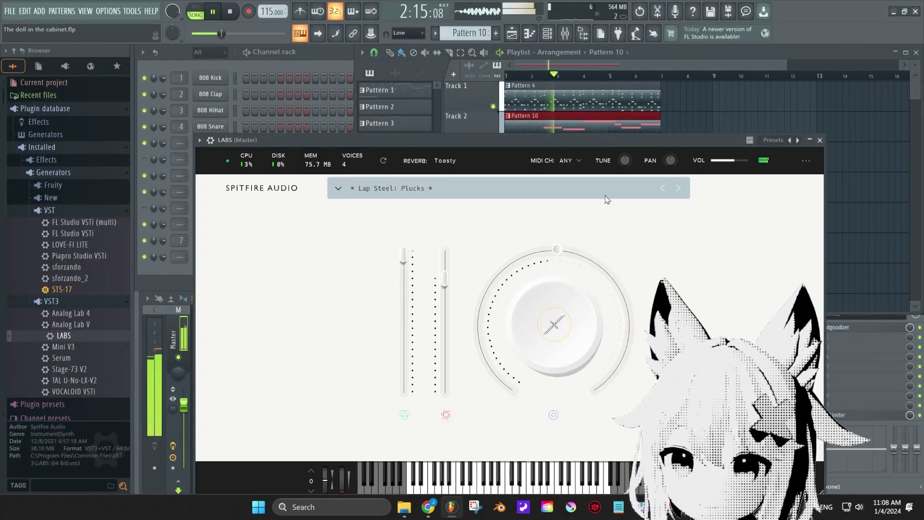
Step: Raise the LABS Lap Steel: Plucks volume to 292%, set its variation to 56%, and close the instrument window
left_click_drag(733, 161, 741, 163)
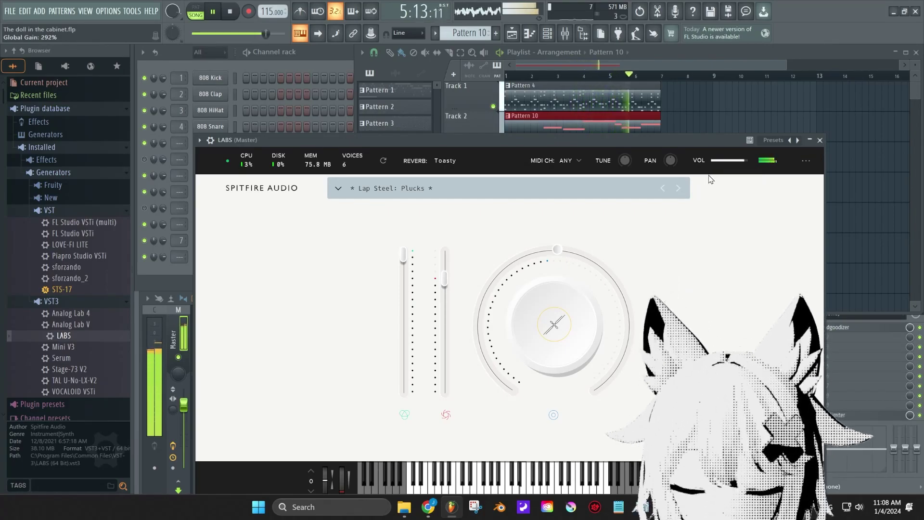
mouse_move(738, 167)
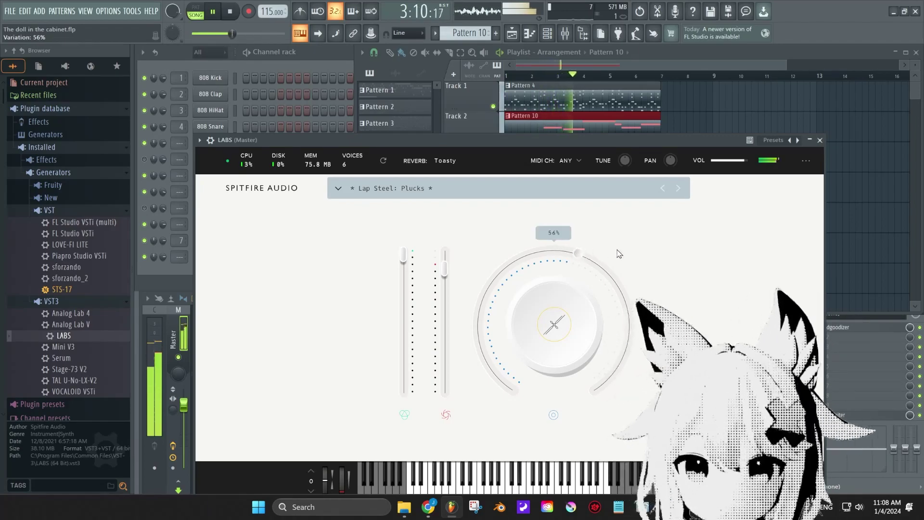
left_click(819, 139)
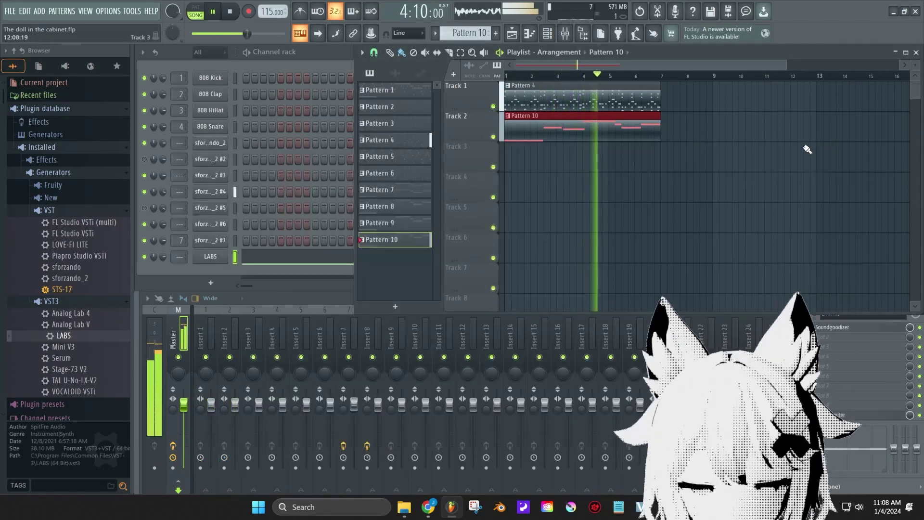
Step: In Pattern 4, set the sforzando_2 #4 channel volume to 93% and unmute sforzando_2 #5 at 90% volume
left_click(379, 139)
left_click(160, 195)
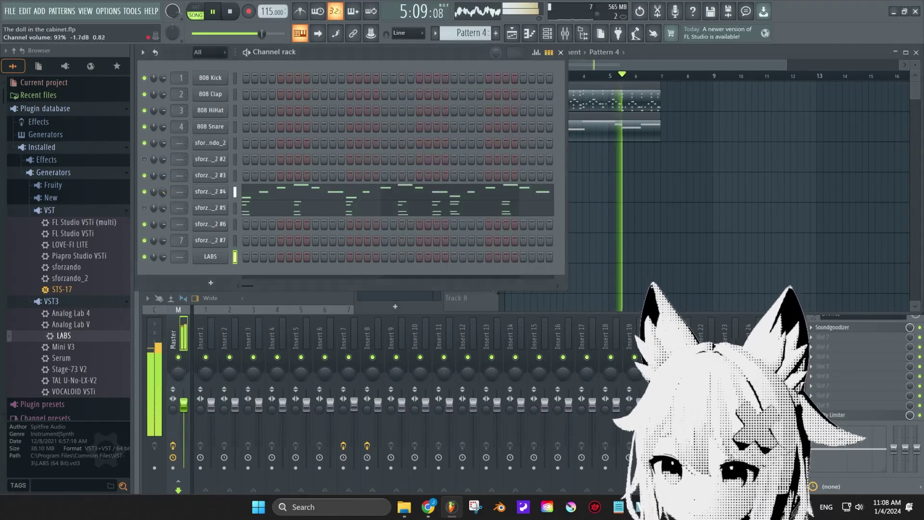
left_click(145, 208)
key("l")
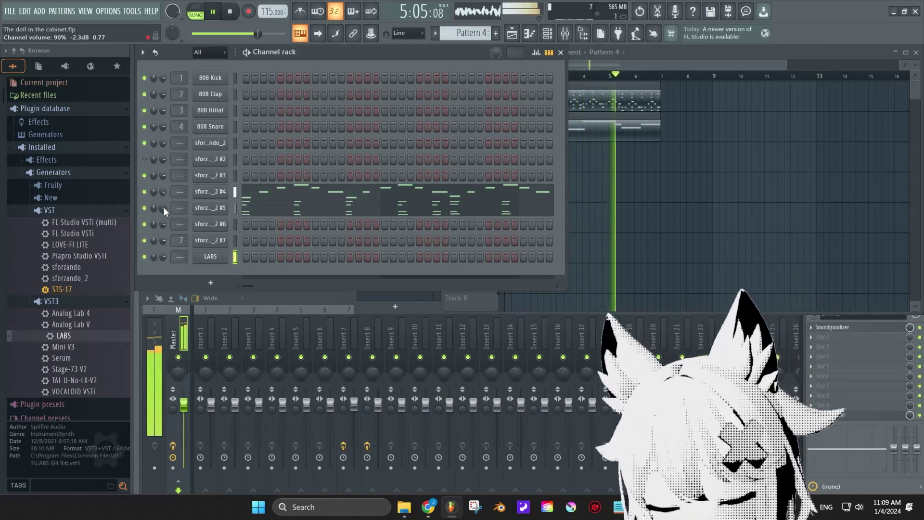
Step: Stop the song playback and select the sforzando_2 channel for Pattern 11
left_click(230, 13)
left_click(552, 82)
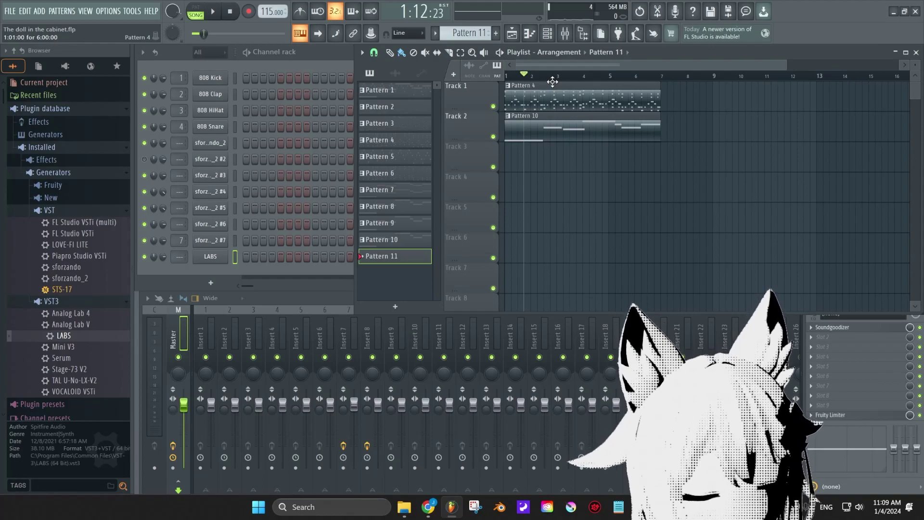
left_click(235, 142)
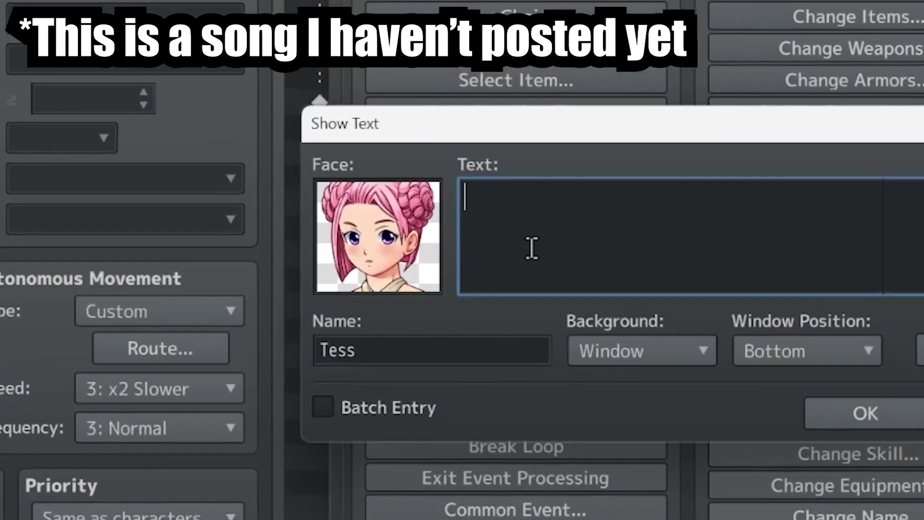
Step: Write Tess's line starting "Why you asking me?" and the blue-haired character's reply "Oh.... Well who do I talk to so I can rent a room?"
type("Why you asking me? I'")
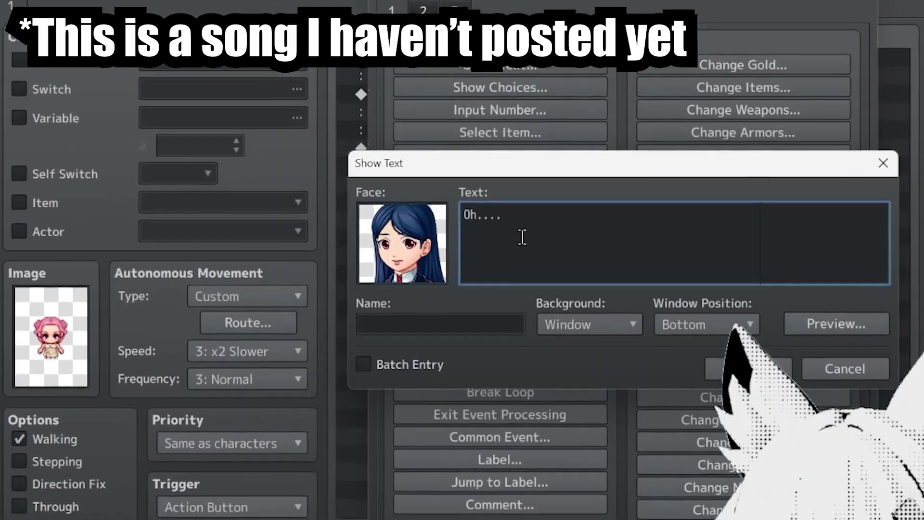
type("Well who do I talk to so I can rent a room?")
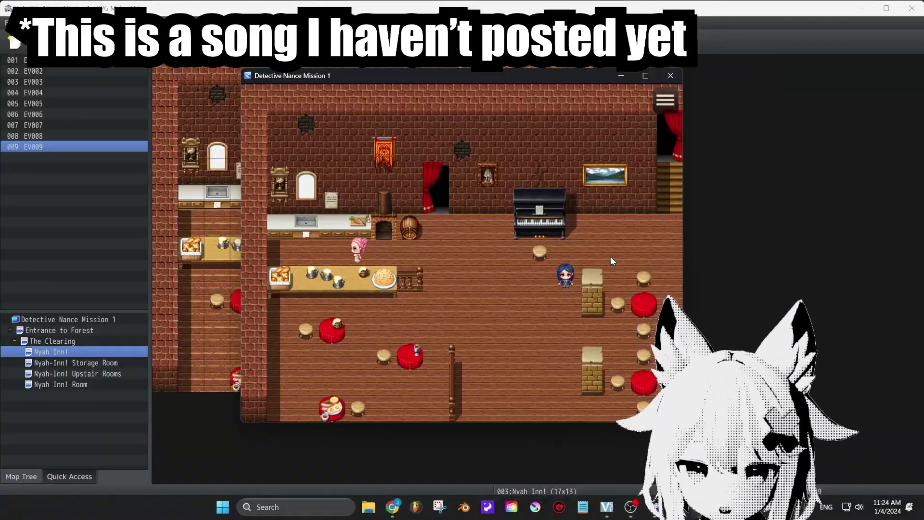
Step: Advance through the dialogue between the blue-haired character and Tess in the inn playtest
key("Return")
key("Return")
key("Return")
key("Return")
key("Return")
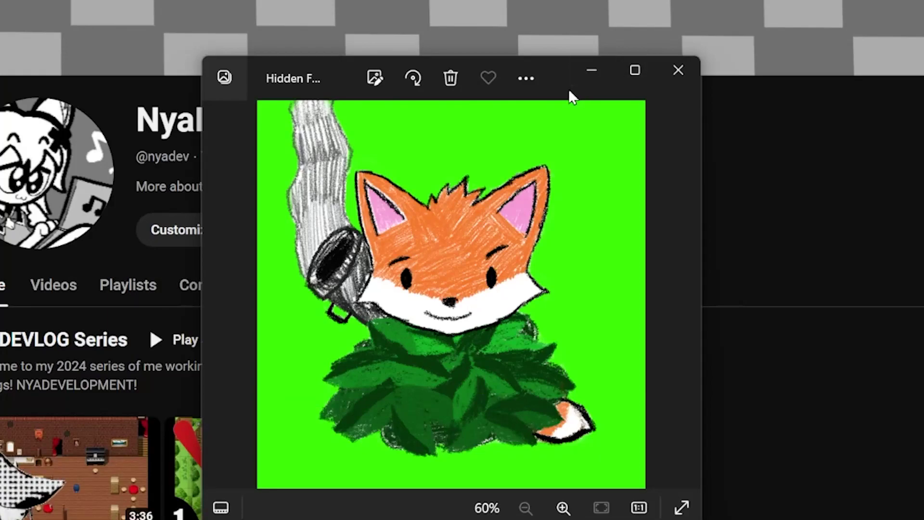
Step: Zoom in on the Hidden Fox Merchant drawing to inspect it and return to the 60% view
left_click(563, 508)
left_click(563, 508)
left_click(526, 507)
left_click(525, 507)
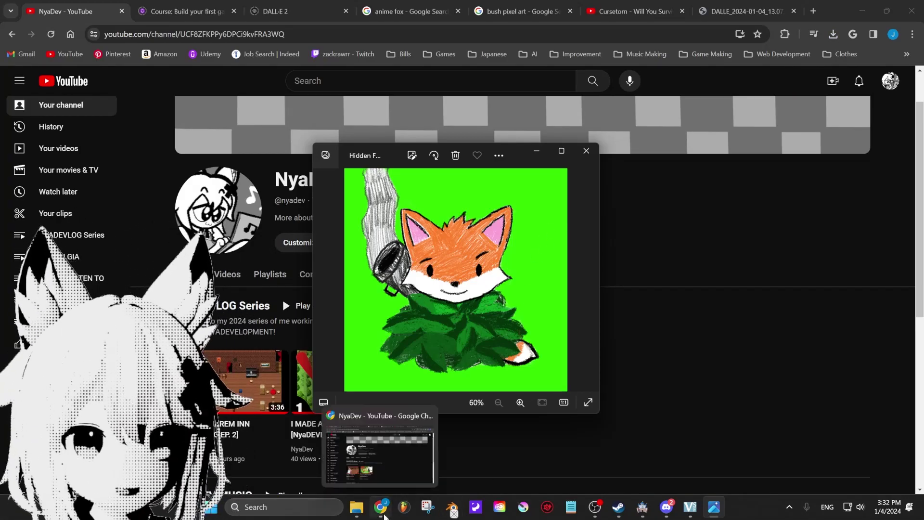
Step: Open the DALL-E fox image from Downloads, compare it beside the Hidden Fox Merchant drawing, and close it
left_click(356, 507)
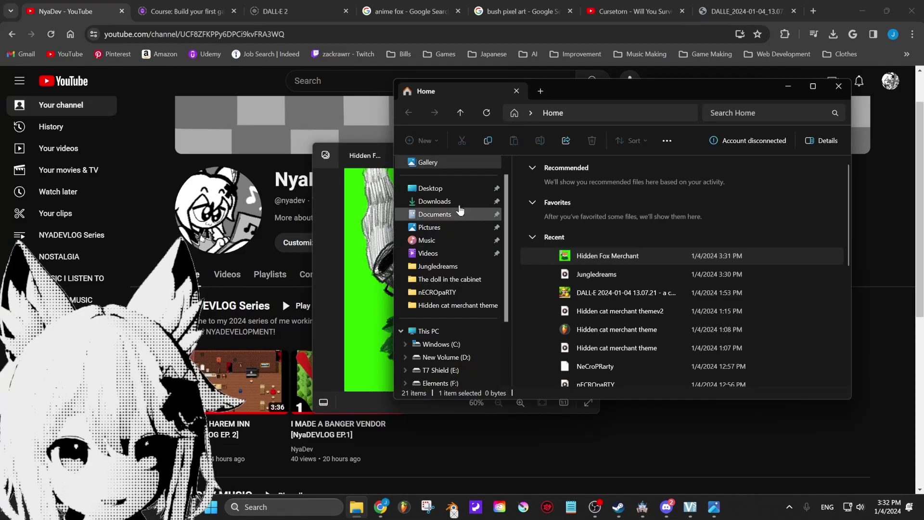
left_click(447, 202)
double_click(577, 197)
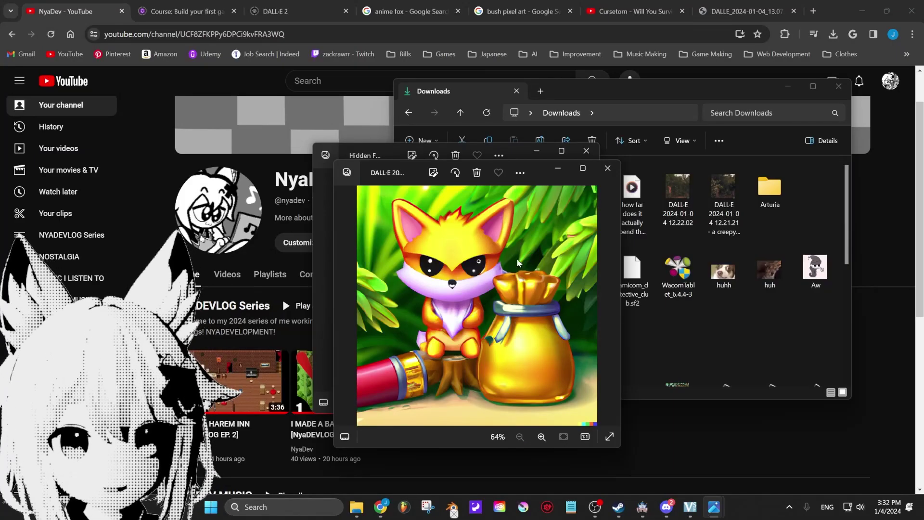
mouse_move(543, 178)
left_mouse_down()
mouse_move(573, 183)
mouse_move(754, 151)
left_mouse_up()
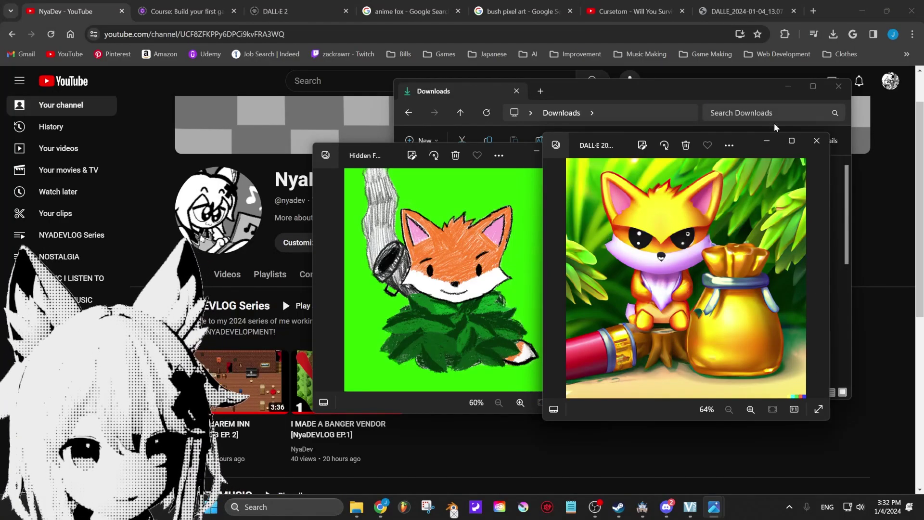
left_click(816, 141)
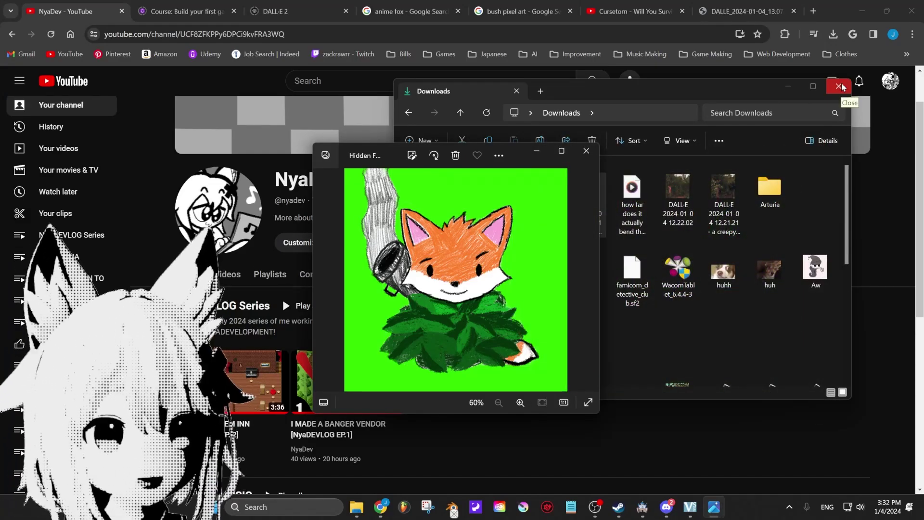
Step: Browse down through the uploaded videos on the NyaDev YouTube channel
left_click(517, 11)
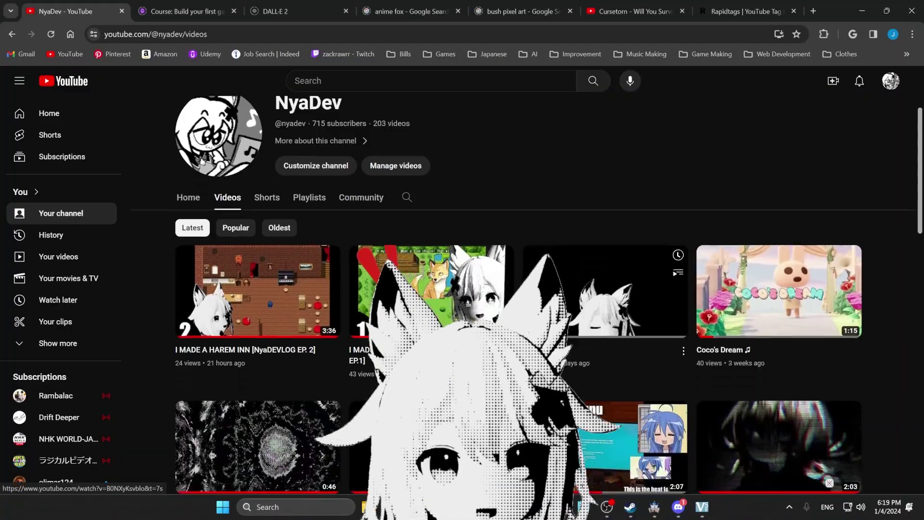
scroll(571, 312, "down", 10)
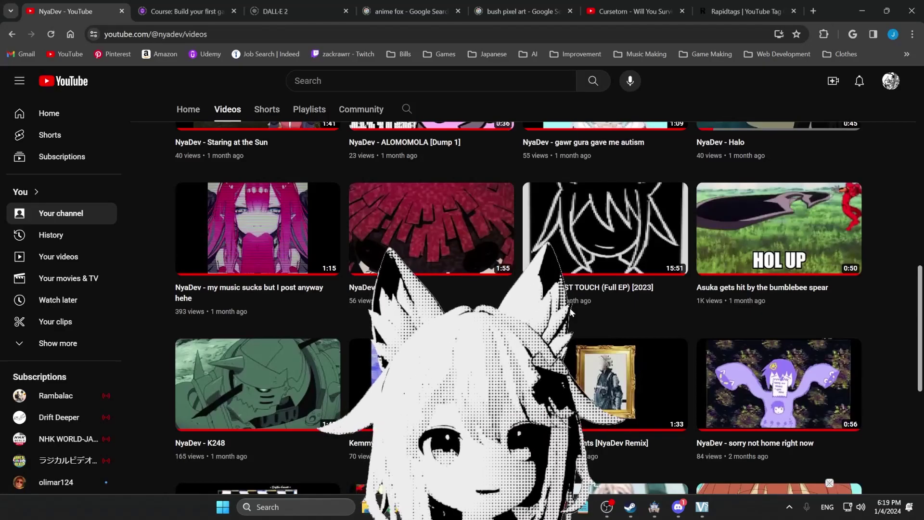
scroll(571, 313, "down", 1)
scroll(518, 308, "down", 5)
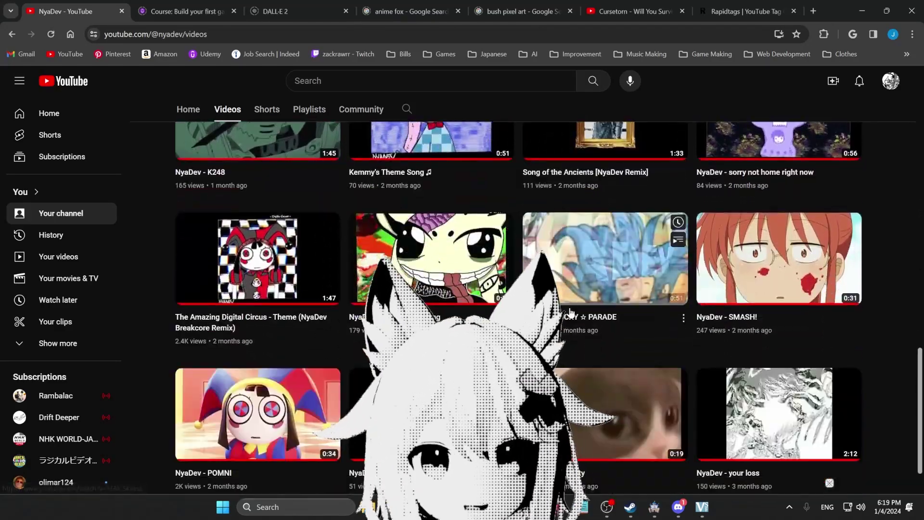
scroll(530, 308, "down", 15)
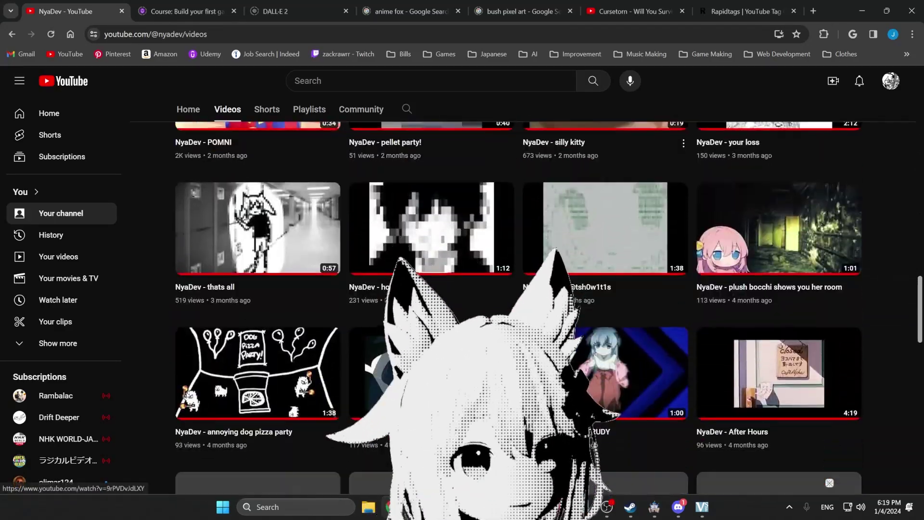
scroll(577, 308, "down", 4)
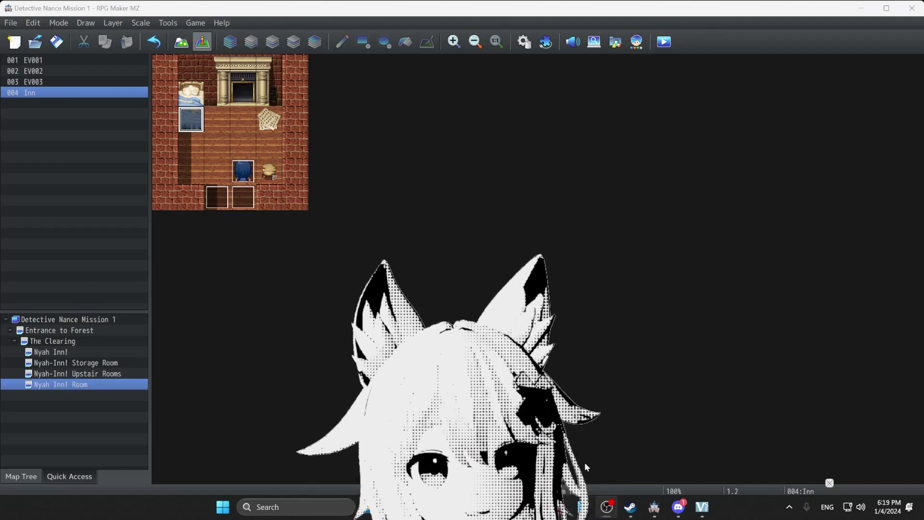
Step: Switch to FL Studio and play Pattern 1 followed by the song project's full arrangement, pausing when done
key("alt+Tab")
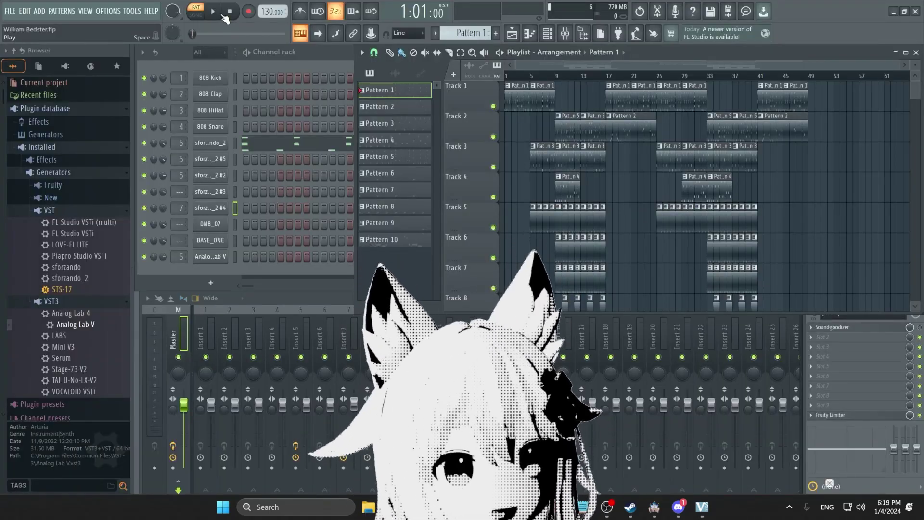
left_click(223, 16)
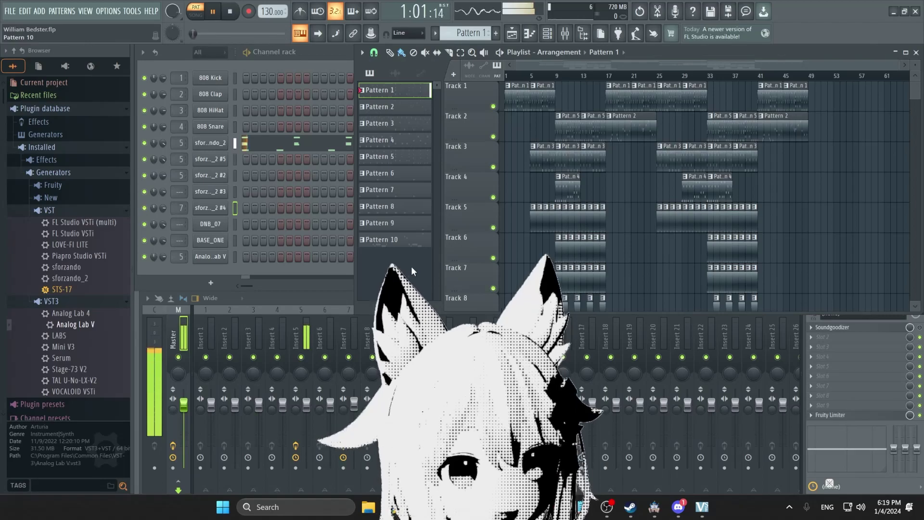
left_click(213, 11)
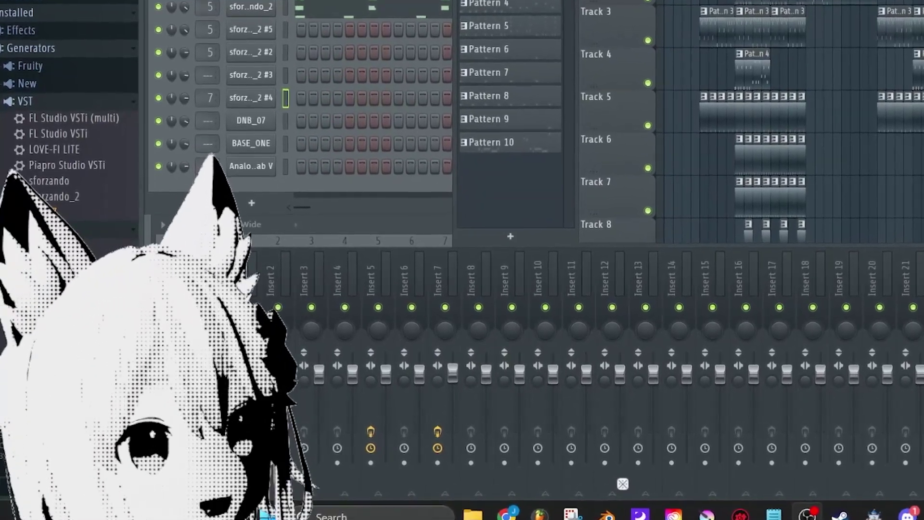
left_click(215, 13)
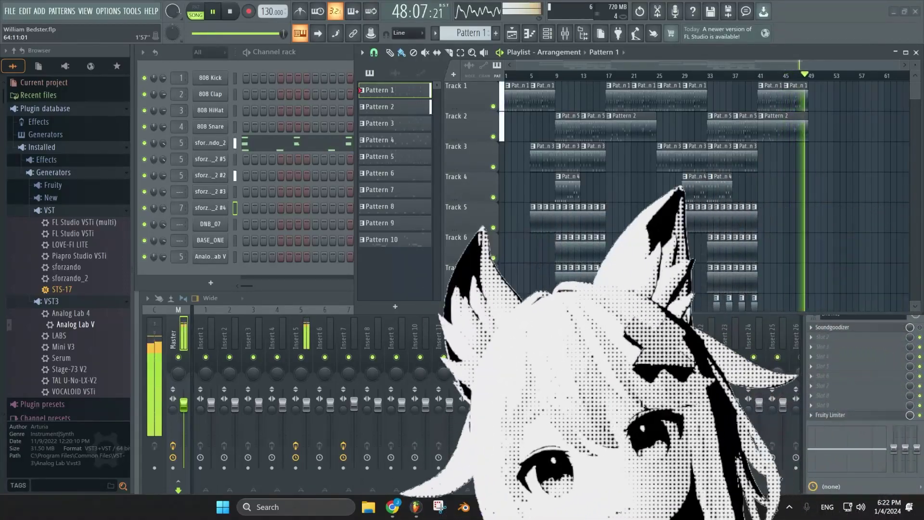
key("space")
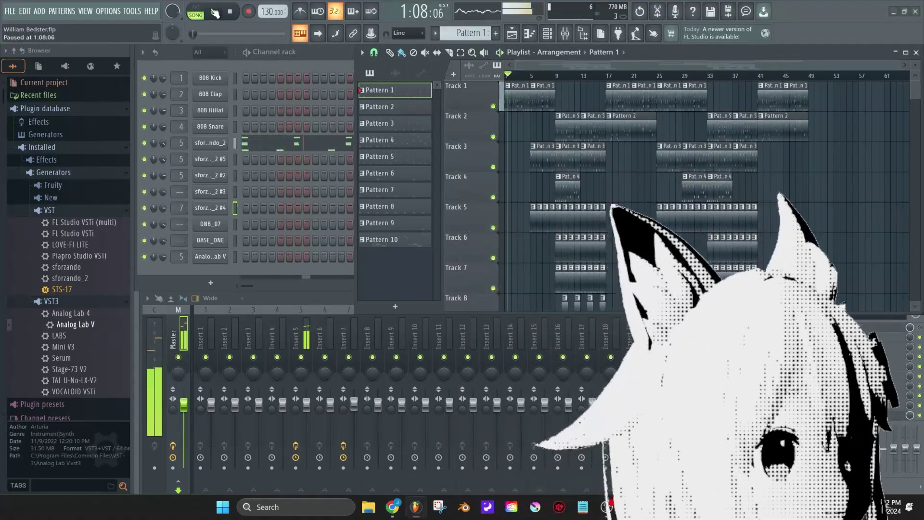